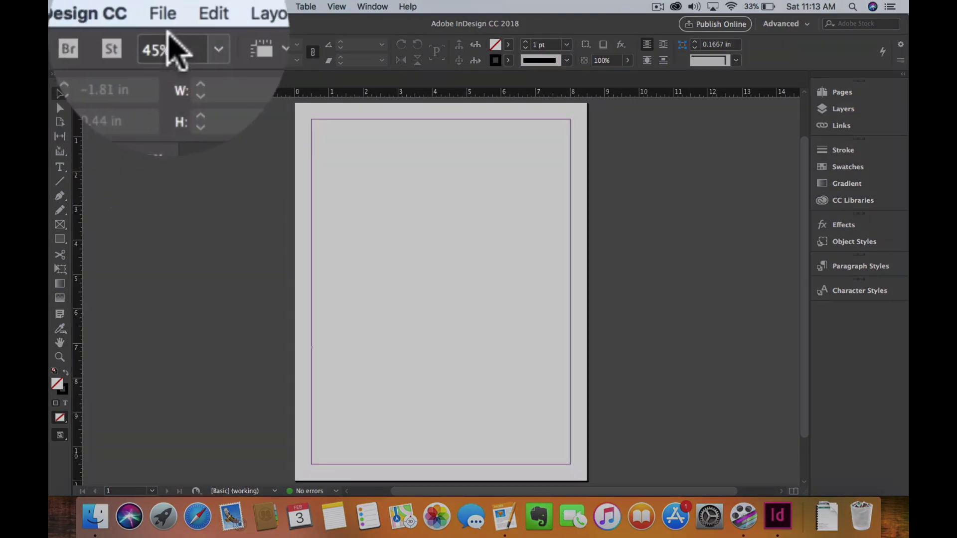
Open the File menu of the blank letter-size document.
click(148, 6)
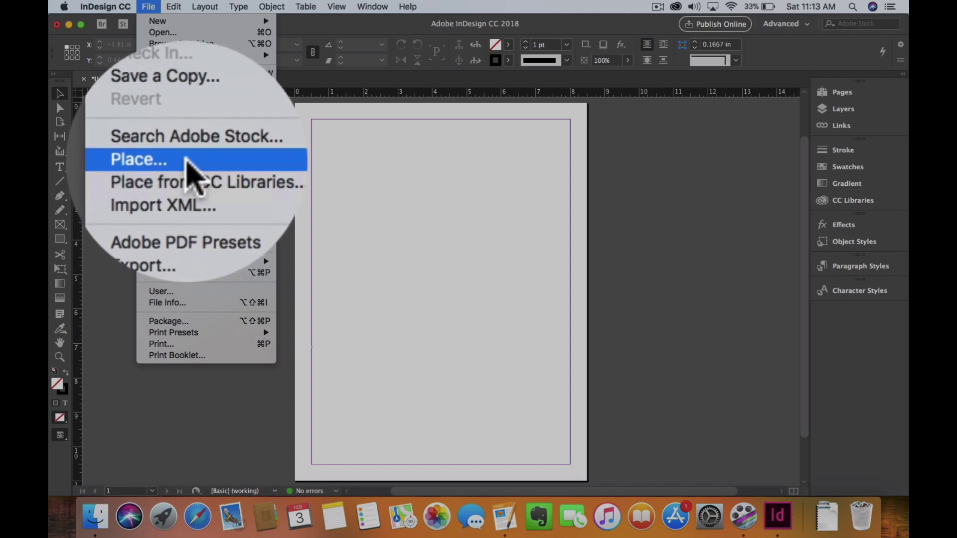
Load the 'orange cat' photo from the Desktop with File > Place.
click(187, 160)
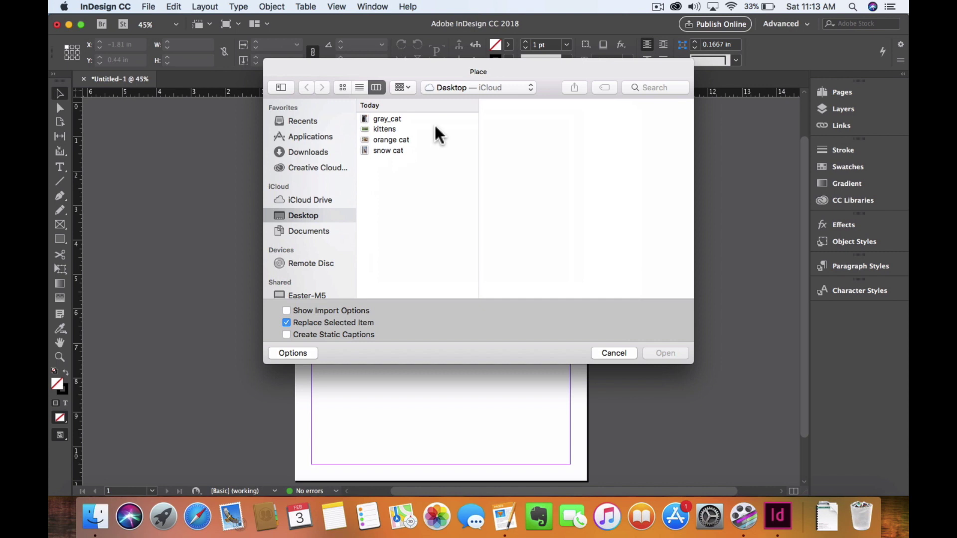
click(420, 139)
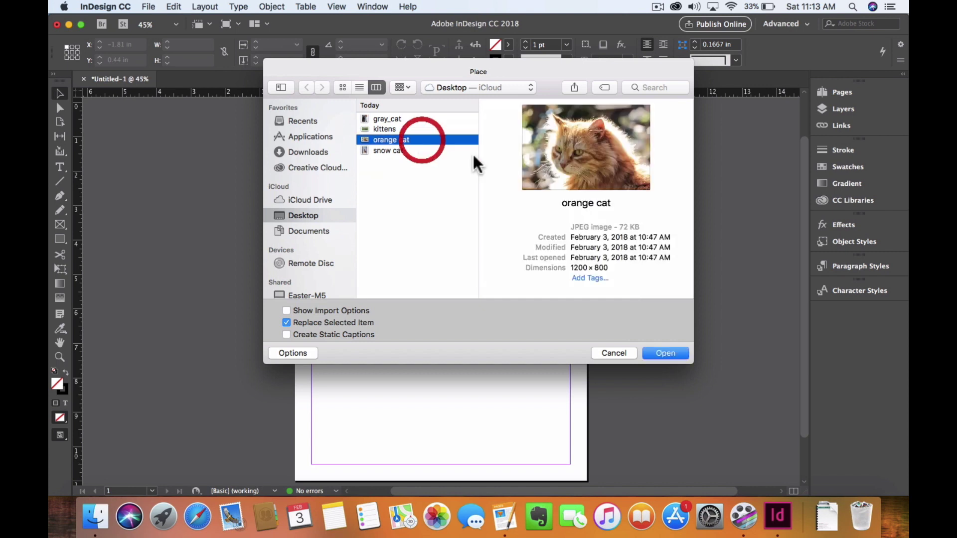
click(667, 352)
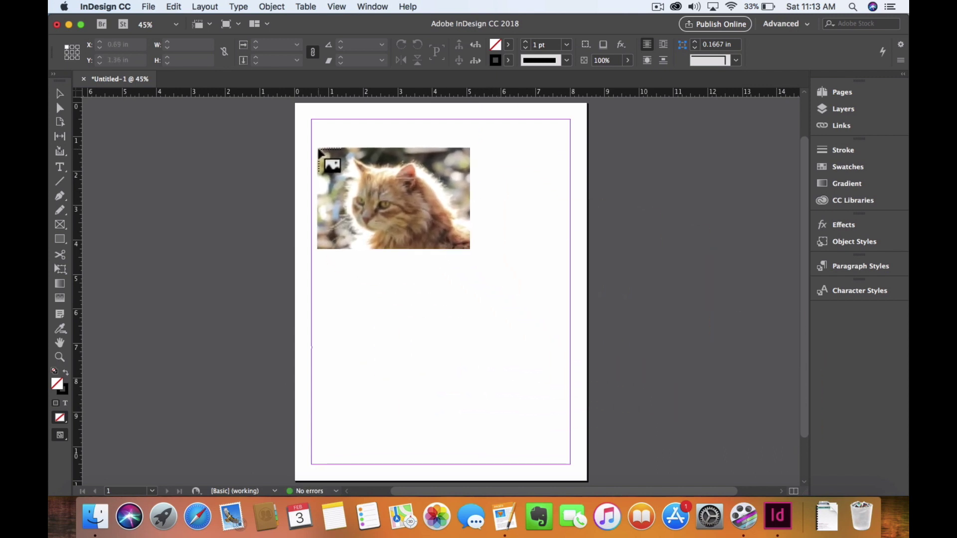
drag(318, 149, 564, 325)
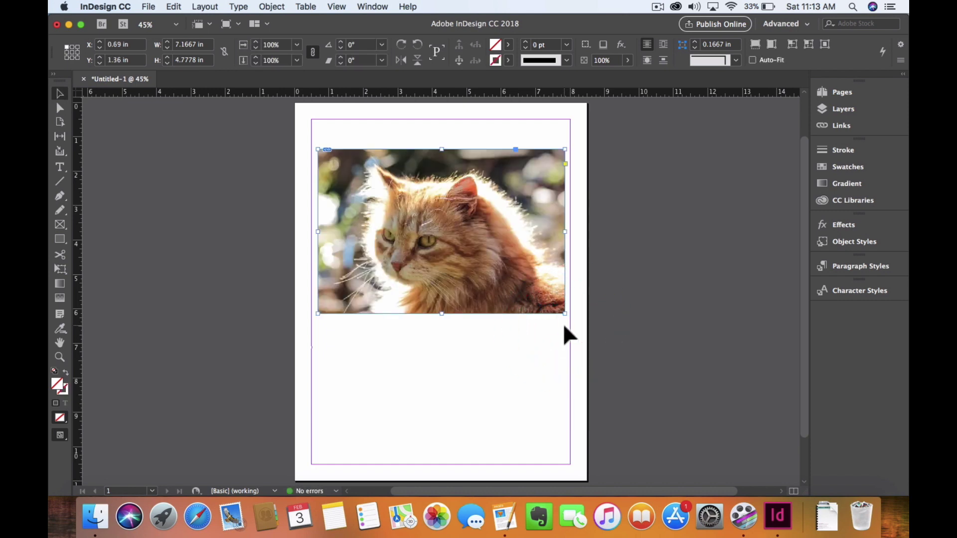
key(super+z)
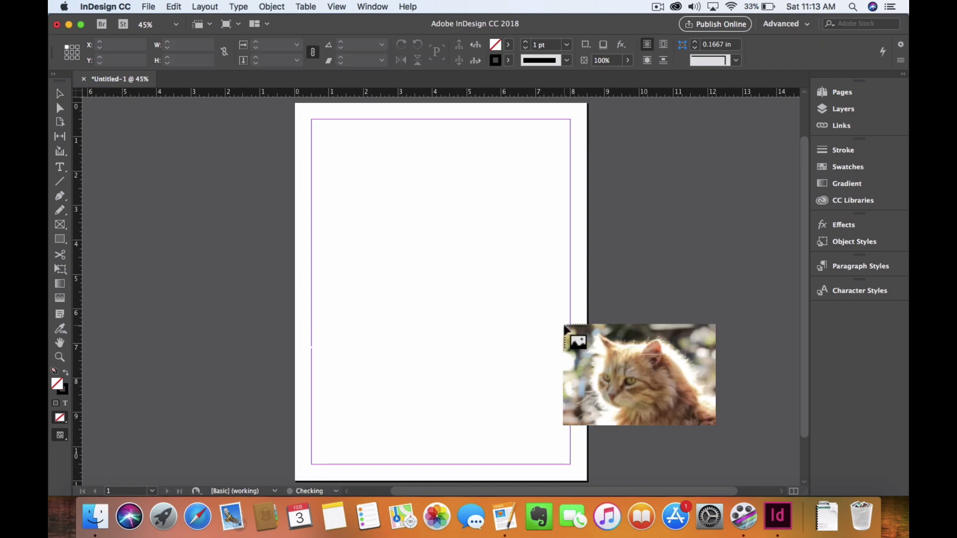
click(322, 162)
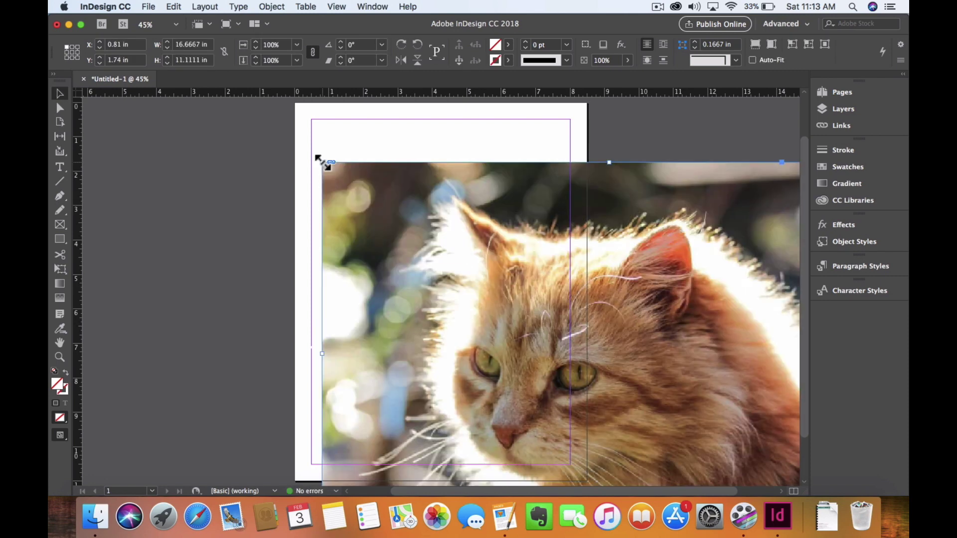
key(super+minus)
key(super+minus)
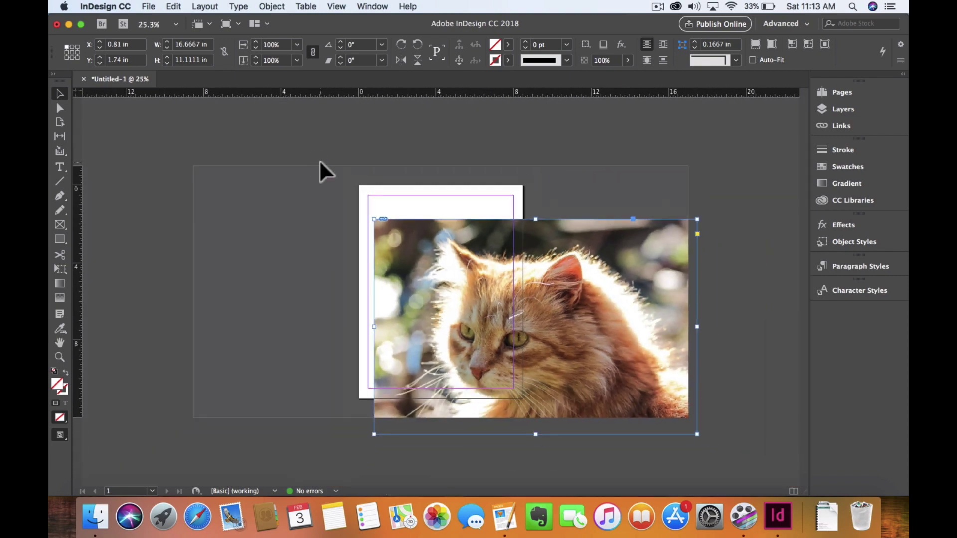
key(super+z)
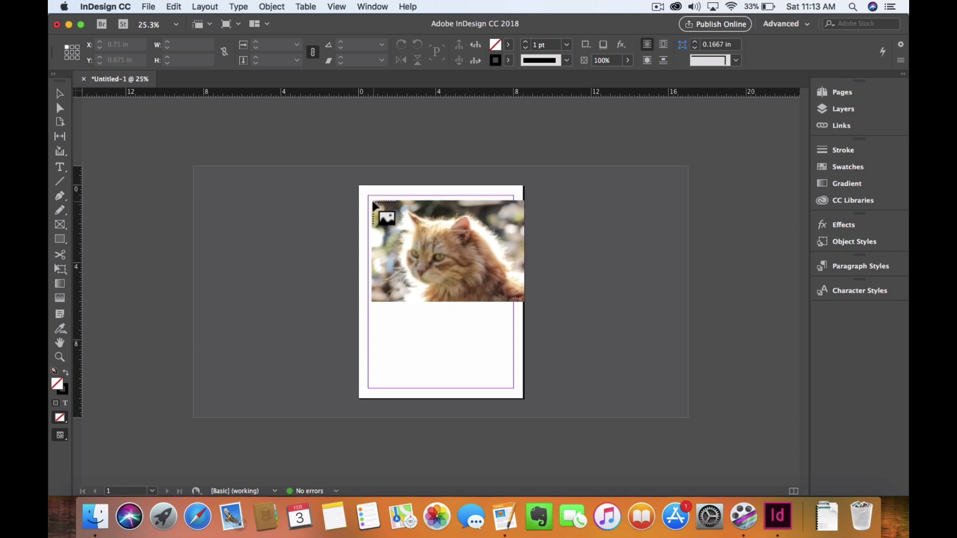
drag(371, 200, 491, 279)
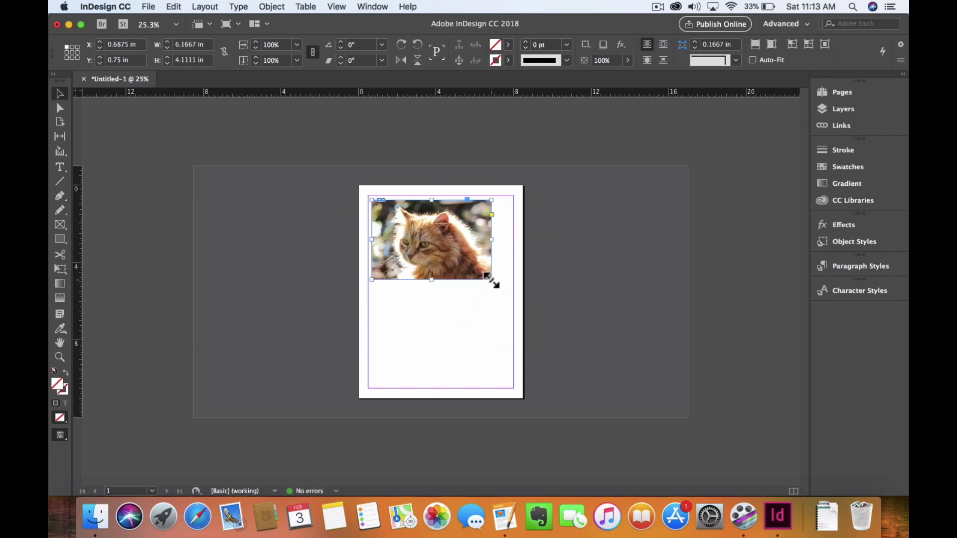
Scroll up and down the page to inspect the placed cat photo near the top.
scroll(492, 282, up, 5)
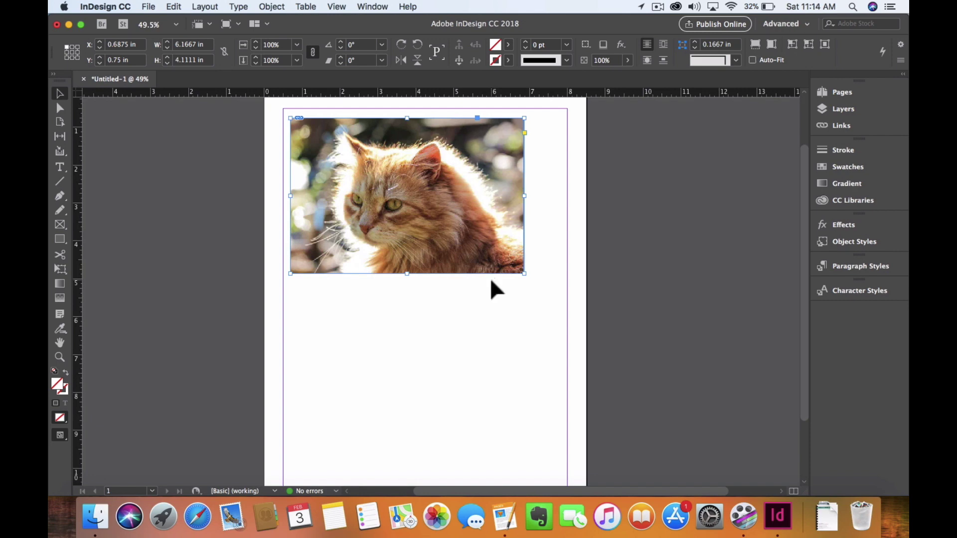
scroll(491, 281, down, 3)
scroll(491, 282, up, 5)
scroll(489, 278, down, 2)
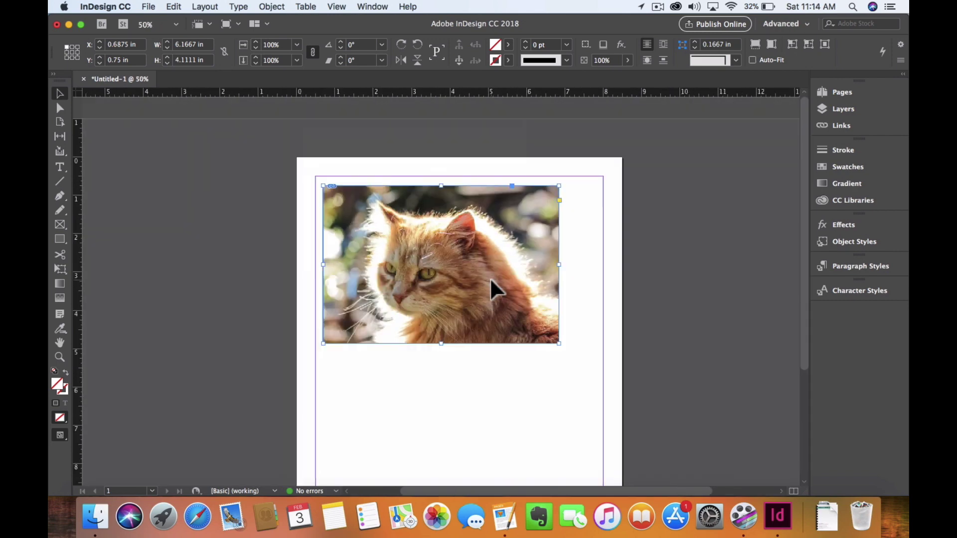
scroll(489, 278, up, 2)
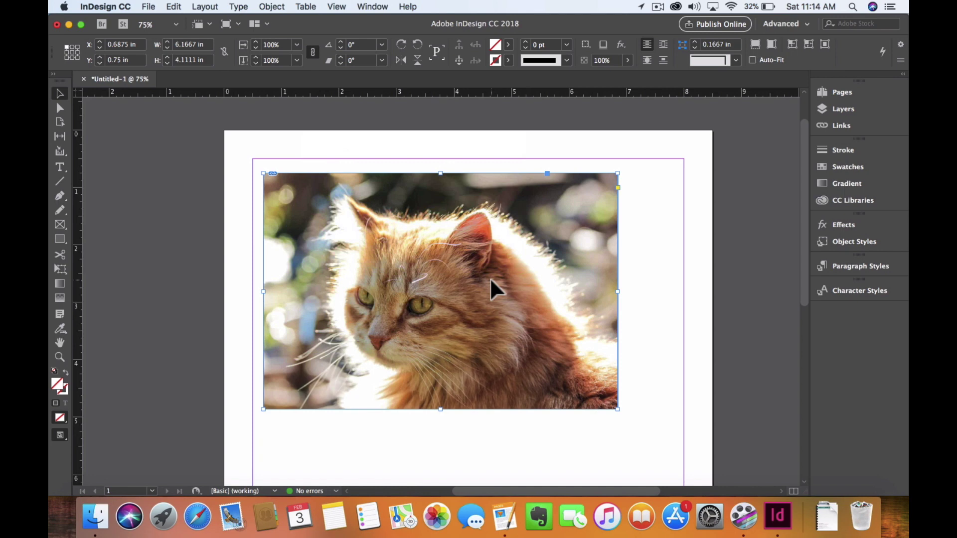
scroll(561, 246, down, 2)
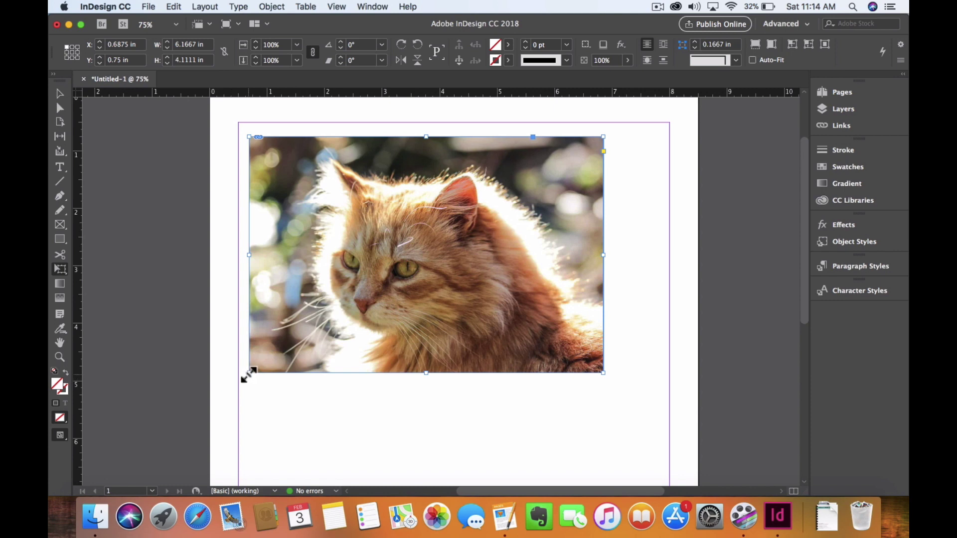
Drag the photo frame's bottom-left corner, cropping it to a 1.3042 × 3.125 in frame.
drag(249, 375, 523, 321)
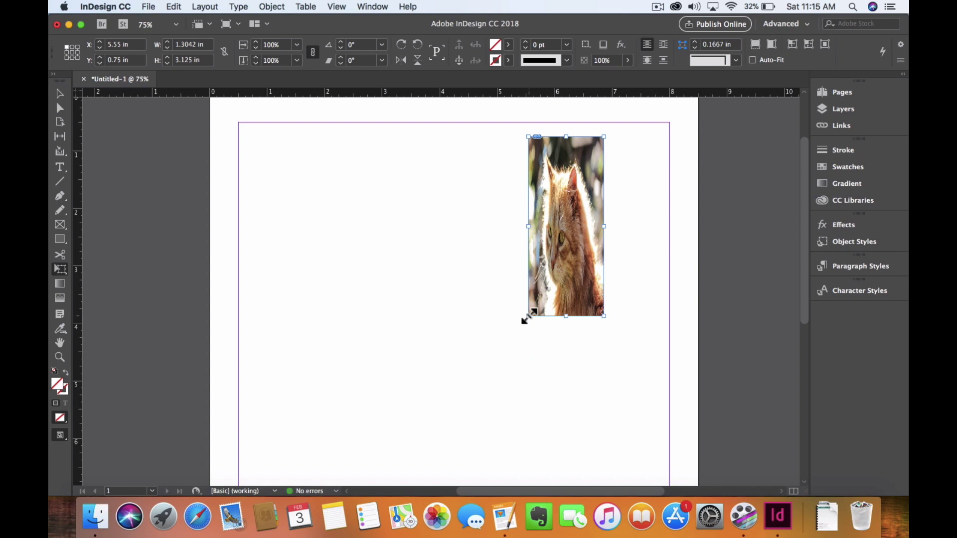
key(super+z)
key(super+z)
key(super+z)
key(super+z)
key(super+z)
key(super+z)
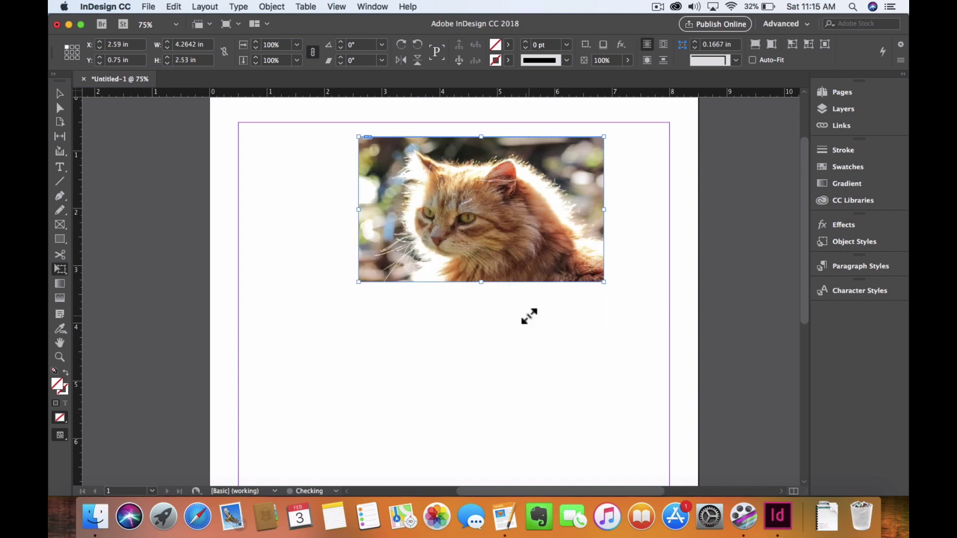
key(super+z)
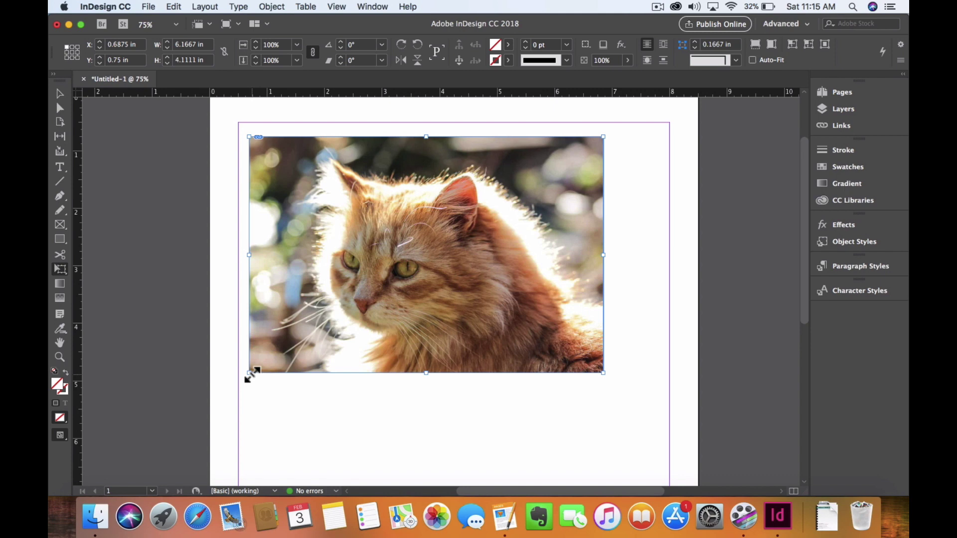
Scale the whole cat photo proportionally to 4.1152 × 2.7435 in at 2.739, 0.75 in.
mouse_move(252, 375)
mouse_down()
mouse_move(335, 316)
mouse_move(390, 292)
mouse_move(402, 273)
mouse_move(420, 271)
mouse_move(341, 316)
mouse_move(402, 274)
mouse_move(386, 283)
mouse_up()
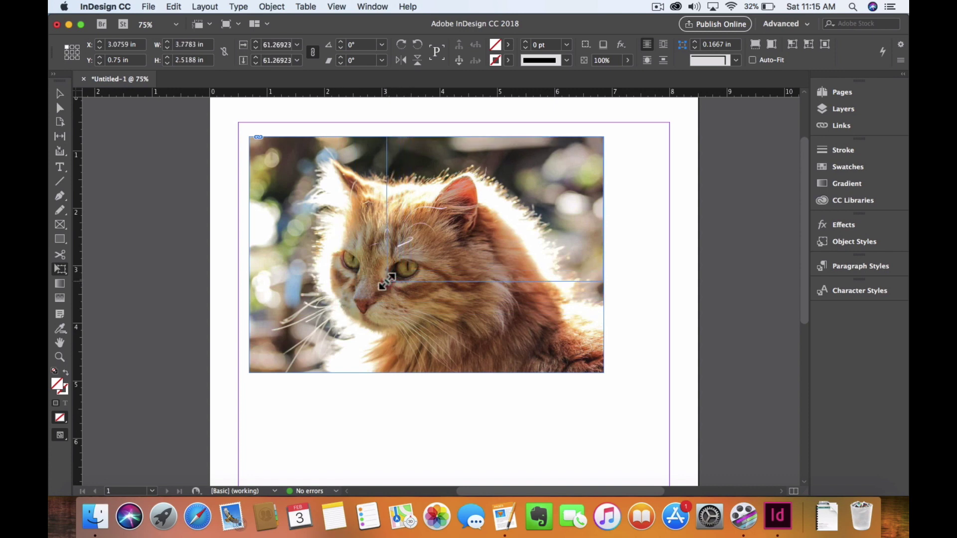
click(387, 280)
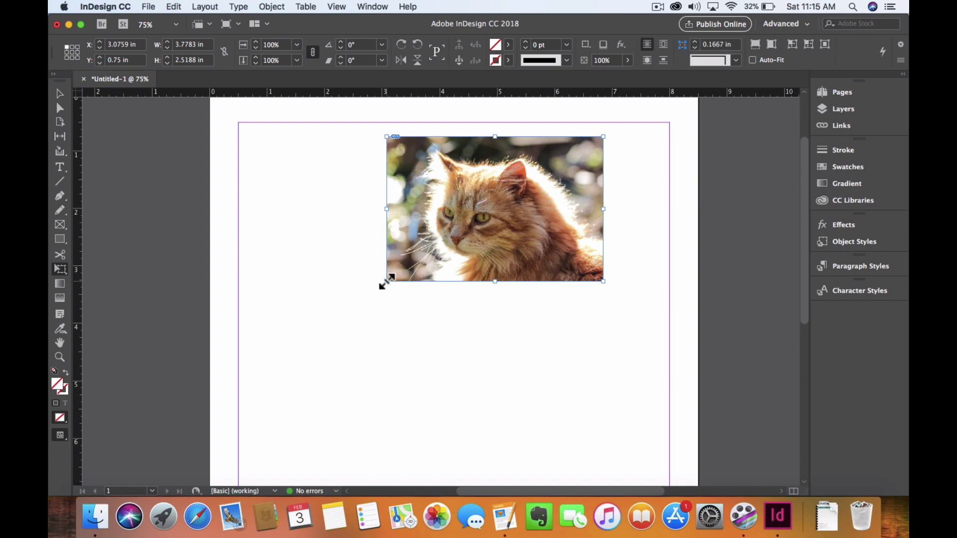
drag(386, 281, 367, 302)
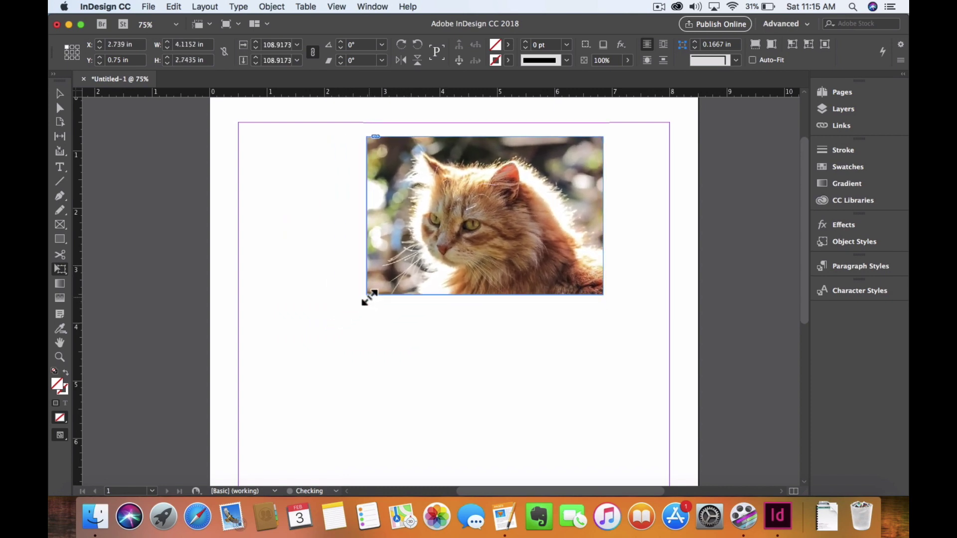
drag(369, 297, 367, 295)
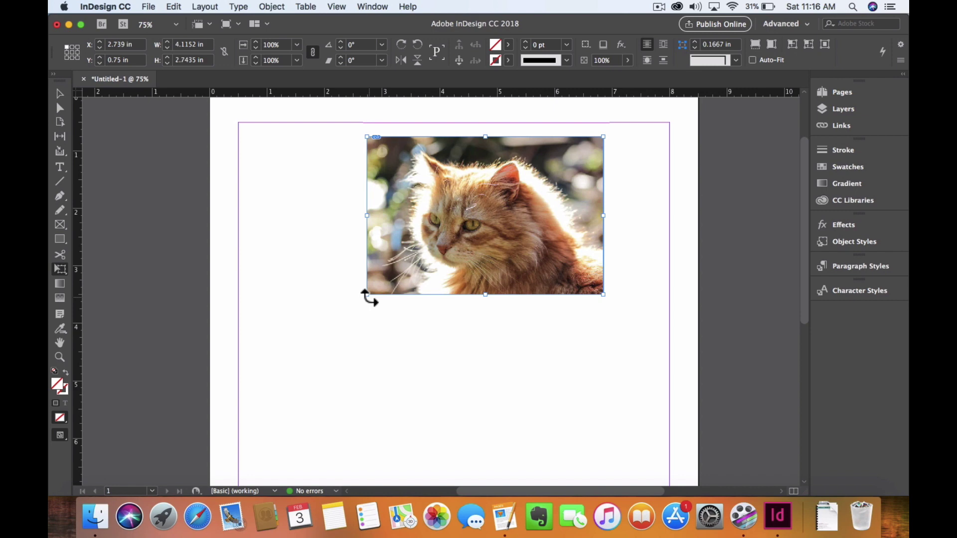
drag(367, 298, 366, 299)
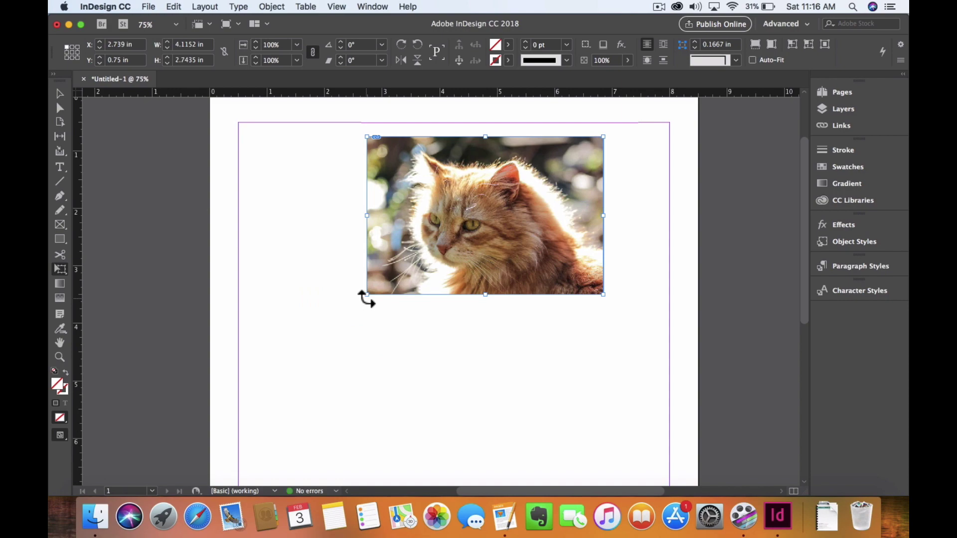